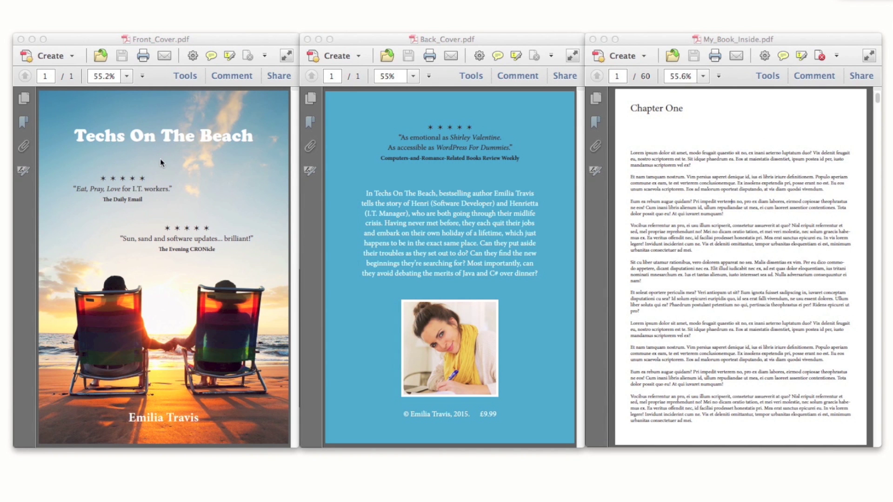
Bring the front cover, back cover and inside pages PDFs into view
left_click(161, 163)
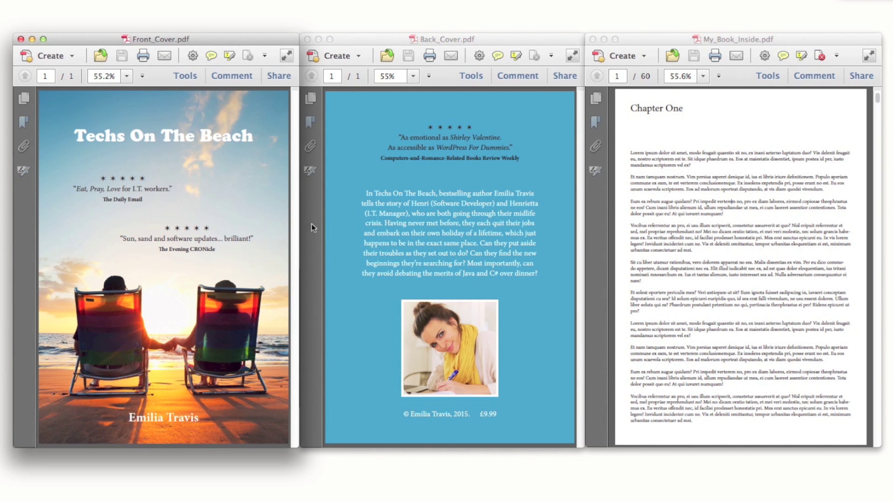
left_click(392, 189)
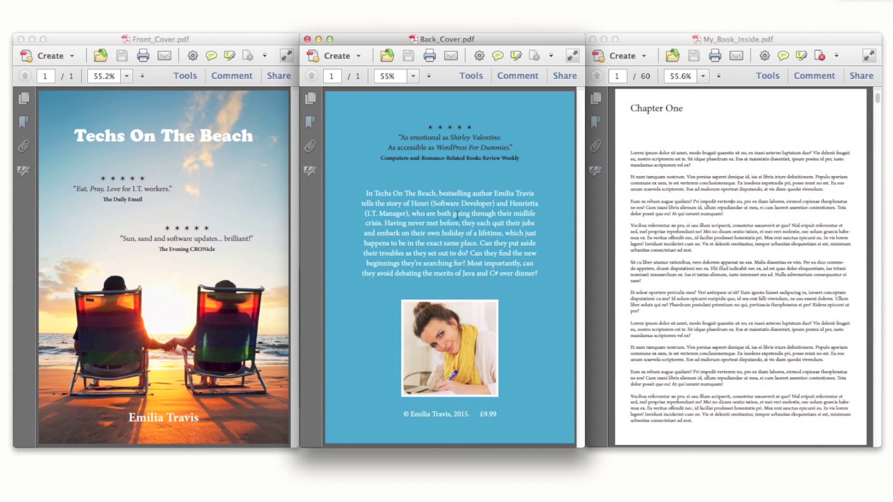
left_click(683, 201)
scroll(683, 201, "down", 20)
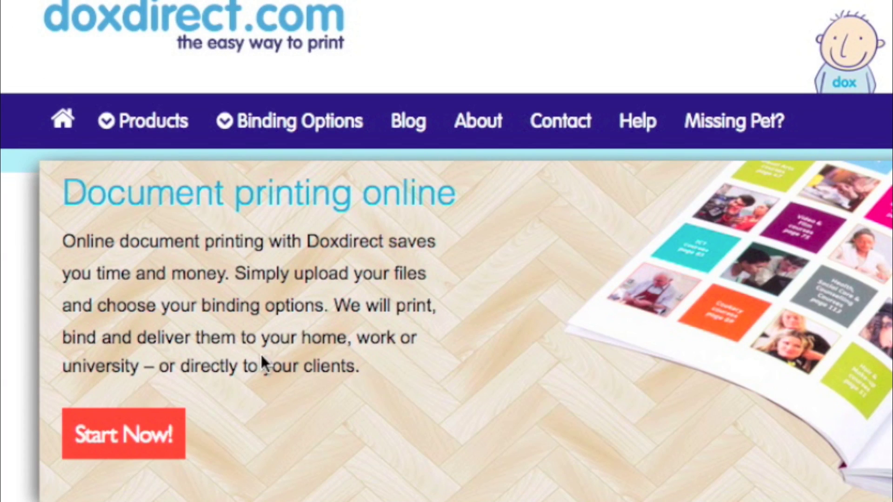
Start a new order with Hardback binding and upload My_Book_Inside.pdf
left_click(119, 442)
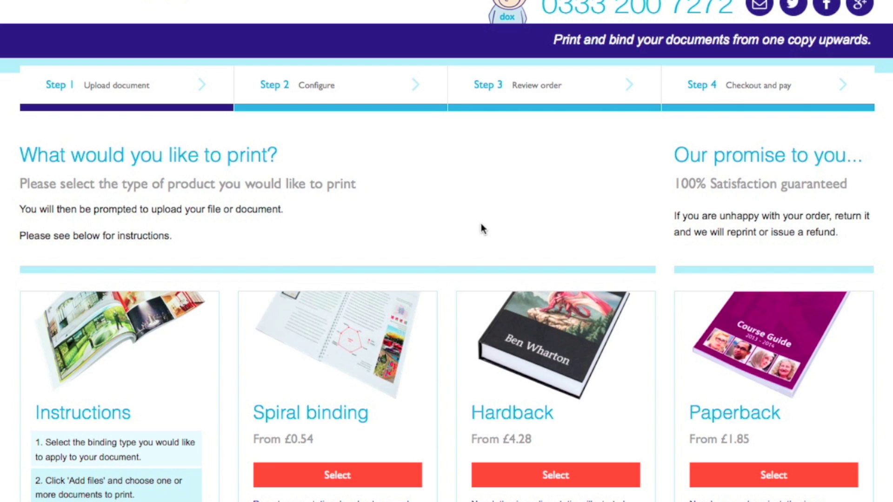
left_click(584, 475)
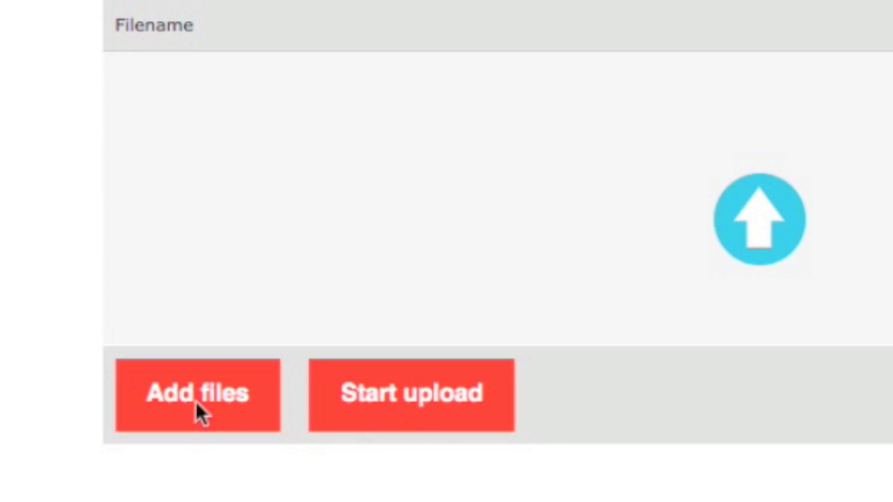
left_click(200, 416)
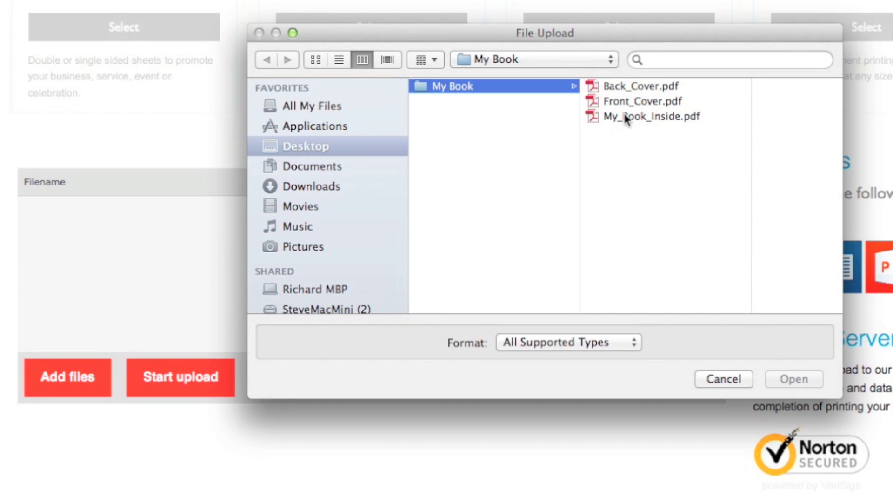
double_click(637, 116)
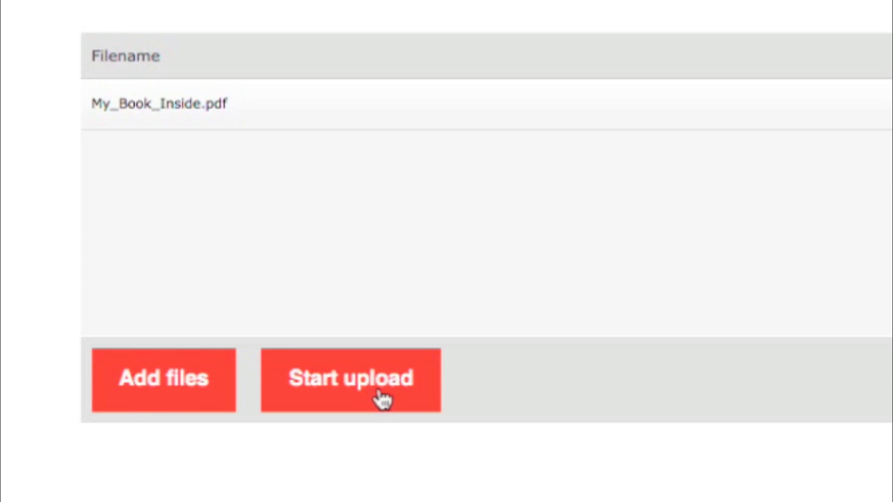
left_click(197, 383)
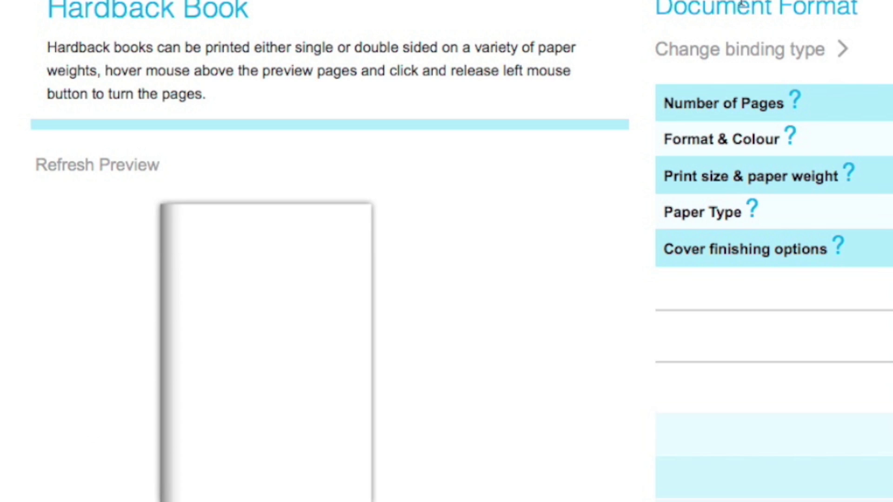
Page through the book preview to check the uploaded pages
left_click(351, 208)
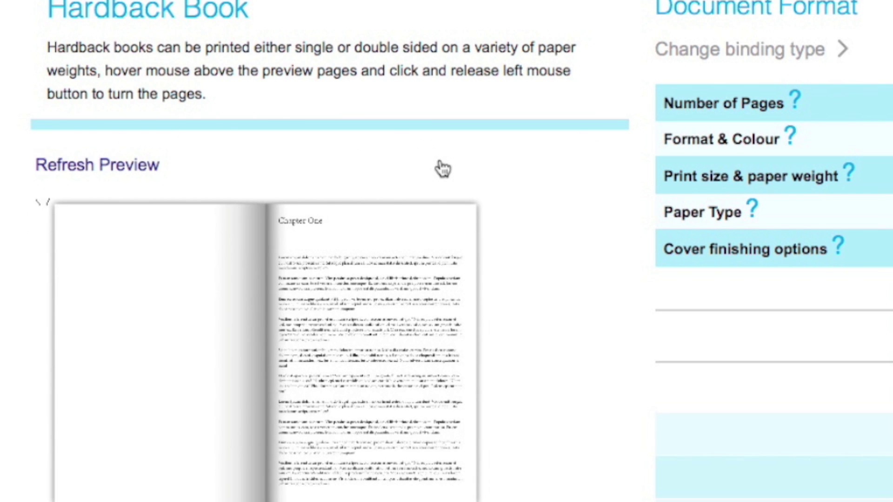
left_click(452, 211)
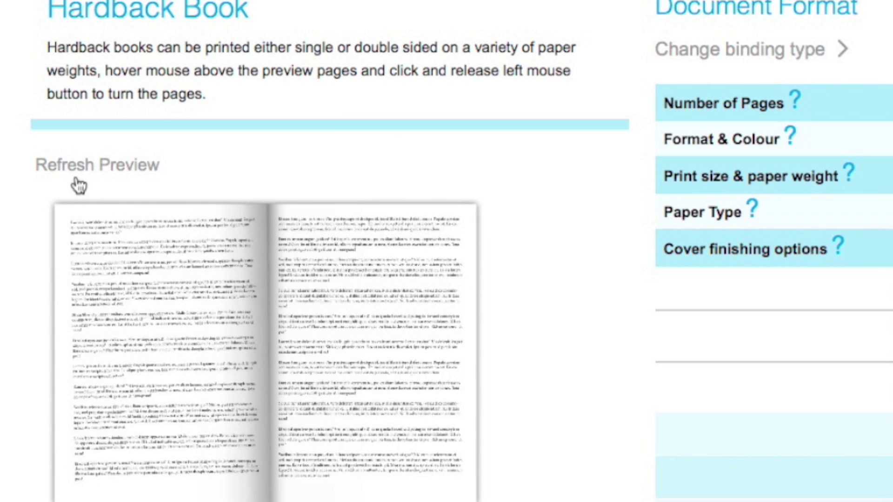
scroll(554, 302, "down", 10)
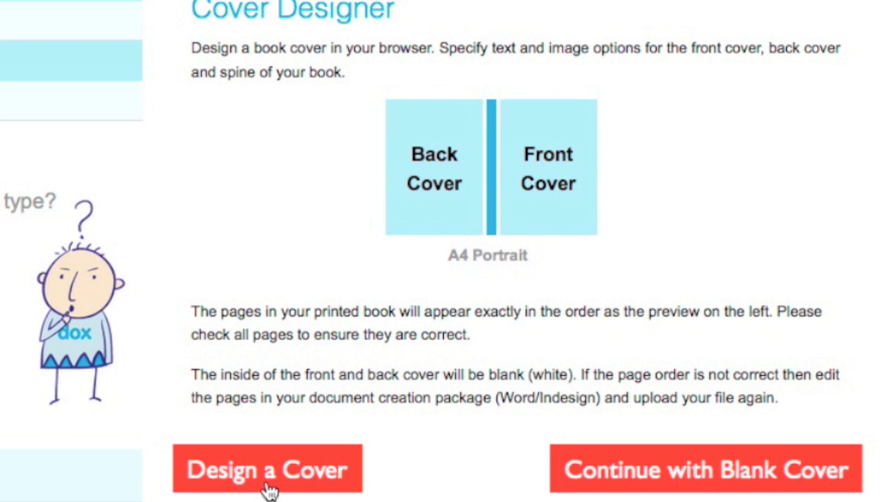
In Design a Cover, set front and back covers to 'I'll design my own page from a plain template'
left_click(269, 488)
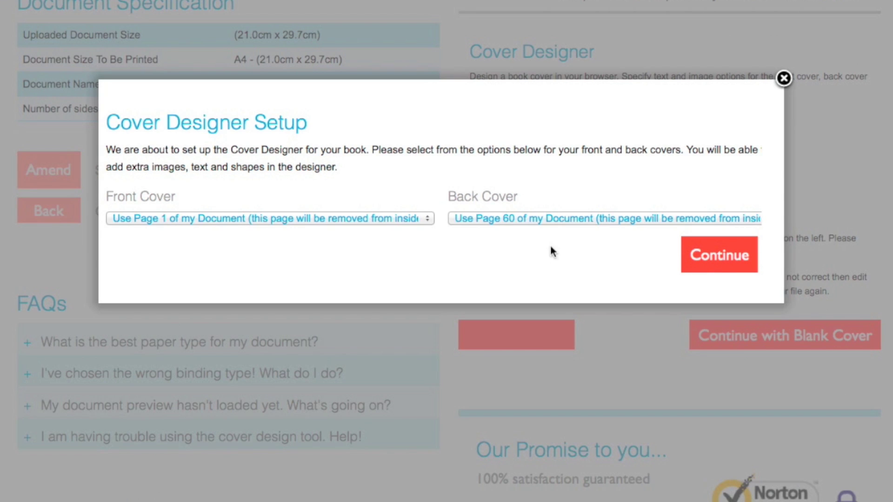
left_click(352, 219)
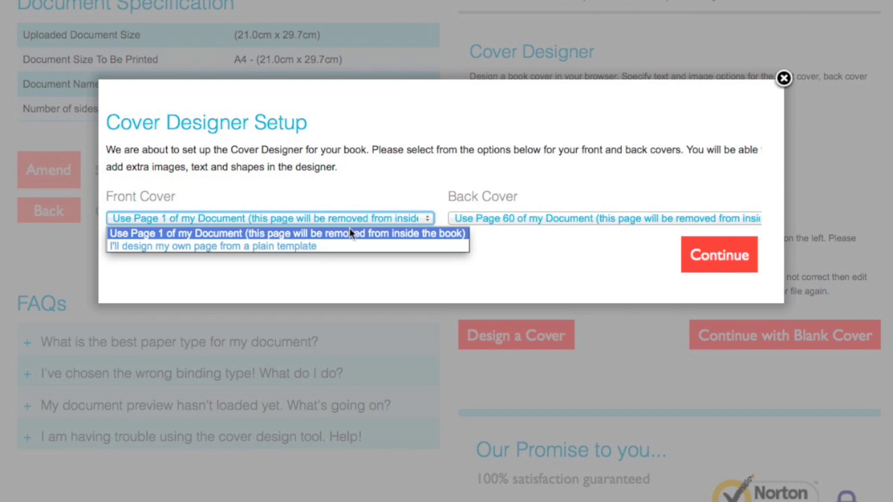
left_click(347, 246)
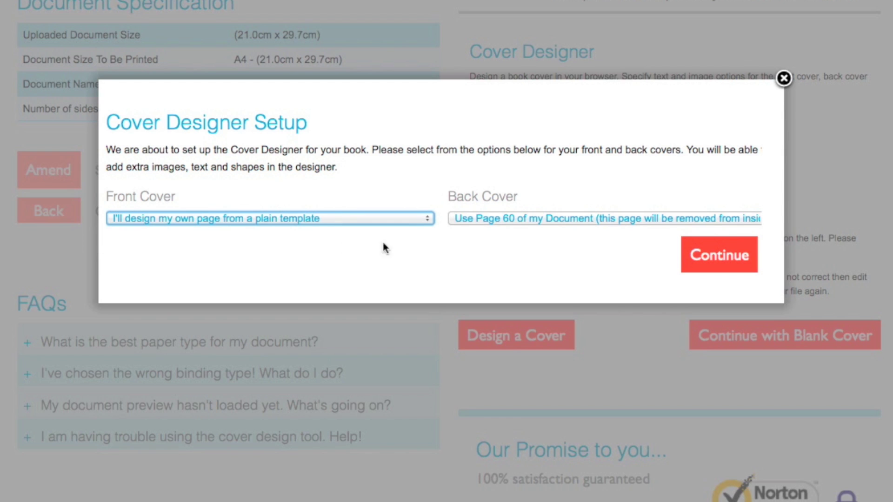
left_click(502, 219)
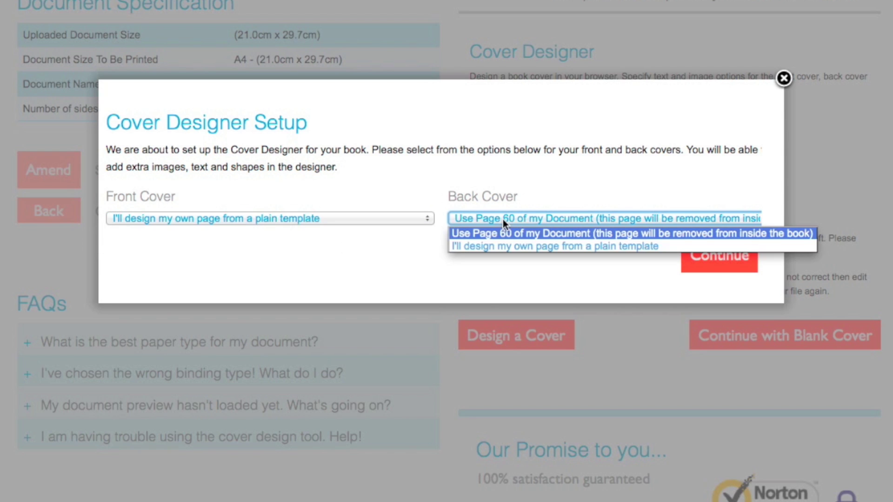
left_click(503, 247)
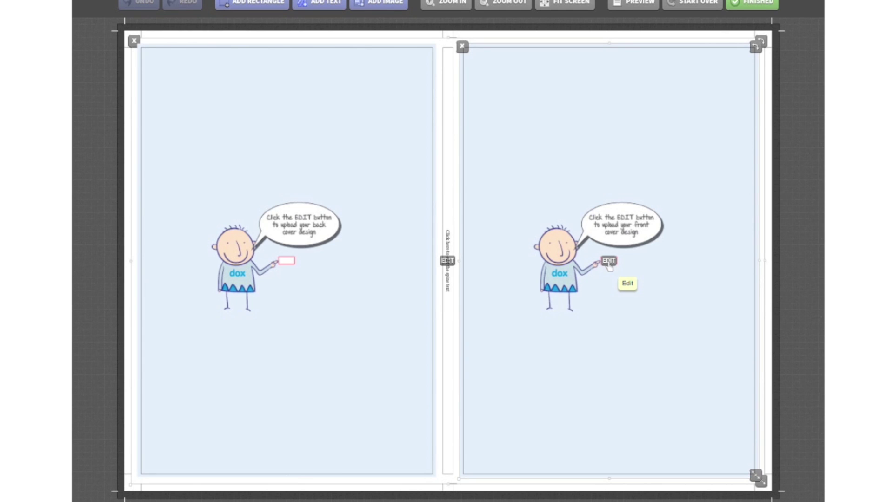
Replace the front cover image with Front_Cover.pdf, showing 'Techs On The Beach'
left_click(609, 261)
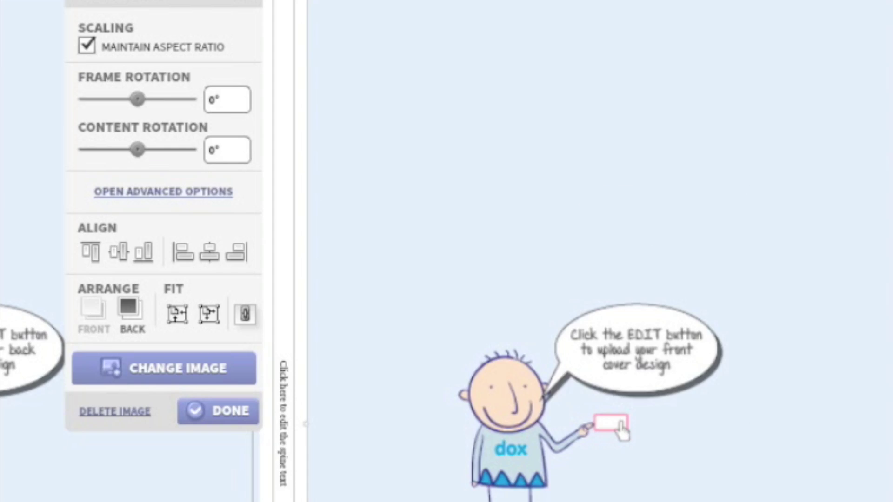
left_click(231, 364)
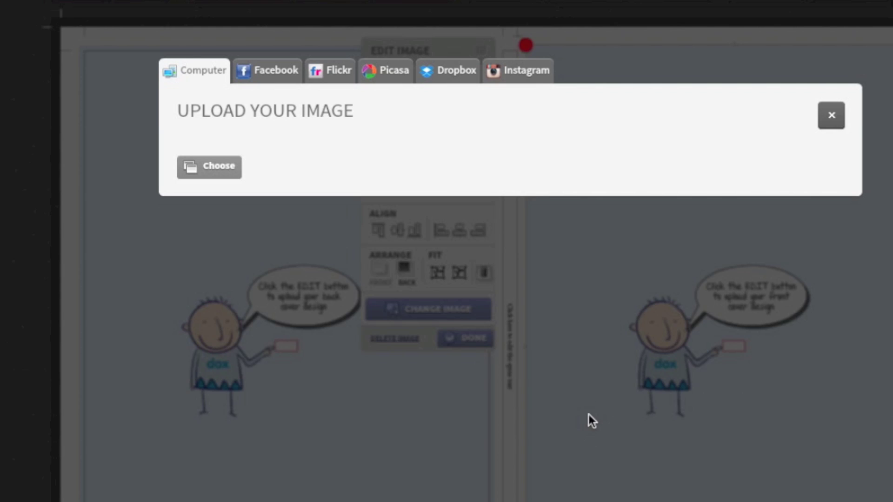
left_click(215, 169)
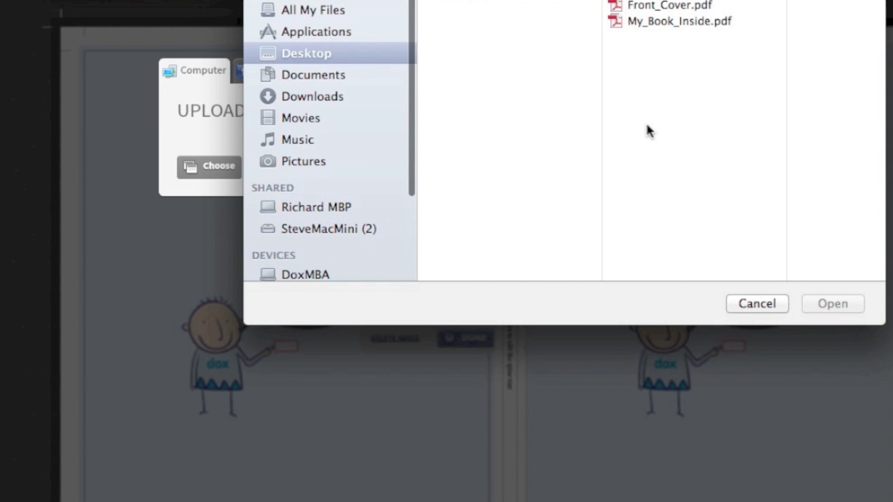
left_click(661, 8)
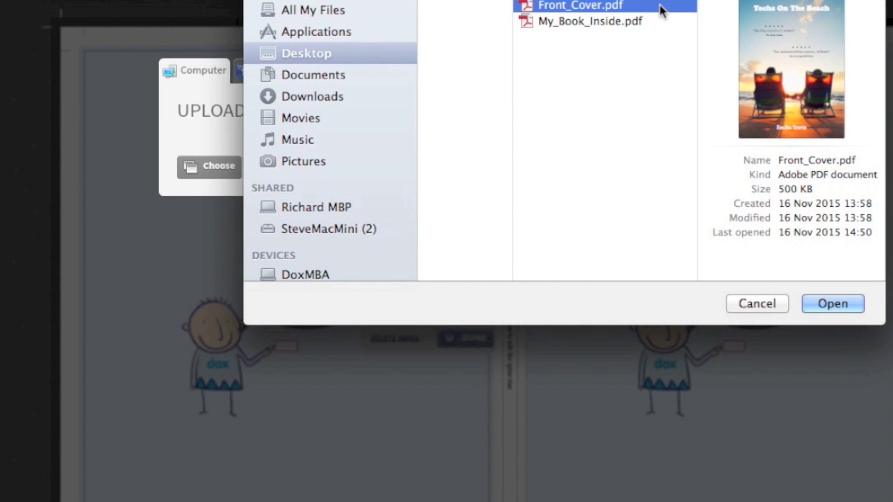
left_click(834, 308)
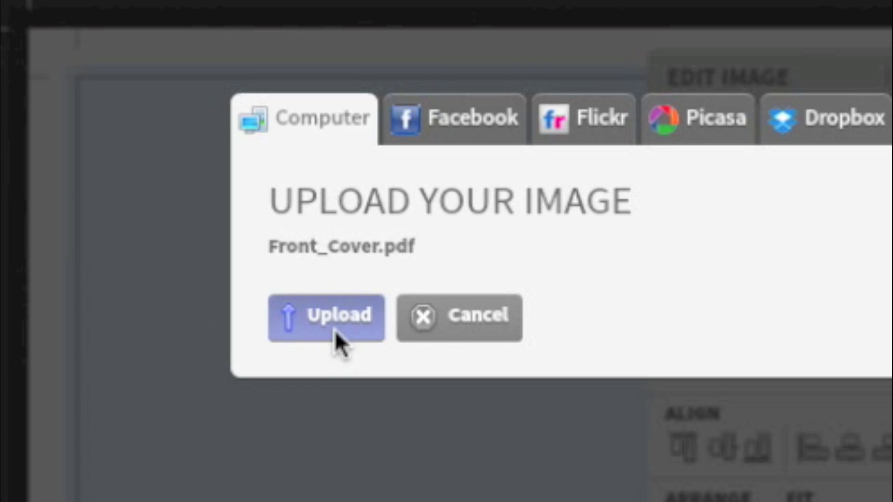
left_click(335, 331)
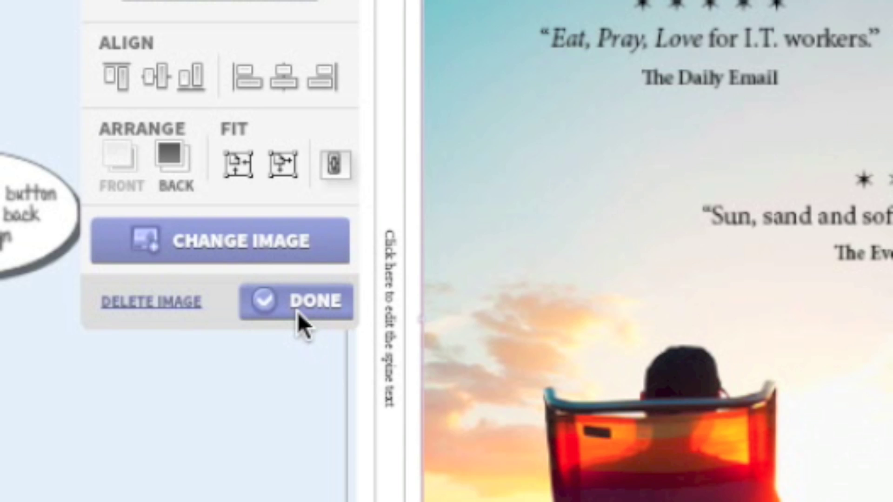
Close the front cover editor and set Back_Cover.pdf from My Book as the back cover image
left_click(416, 265)
mouse_move(359, 251)
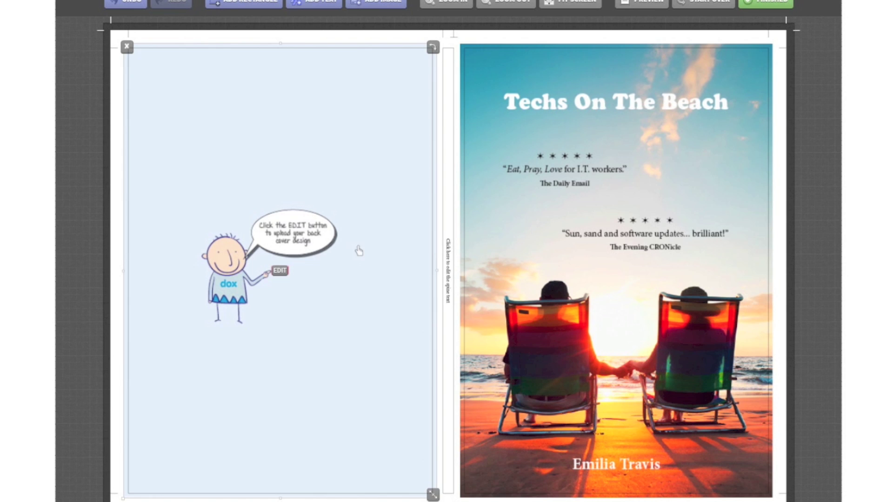
left_click(280, 272)
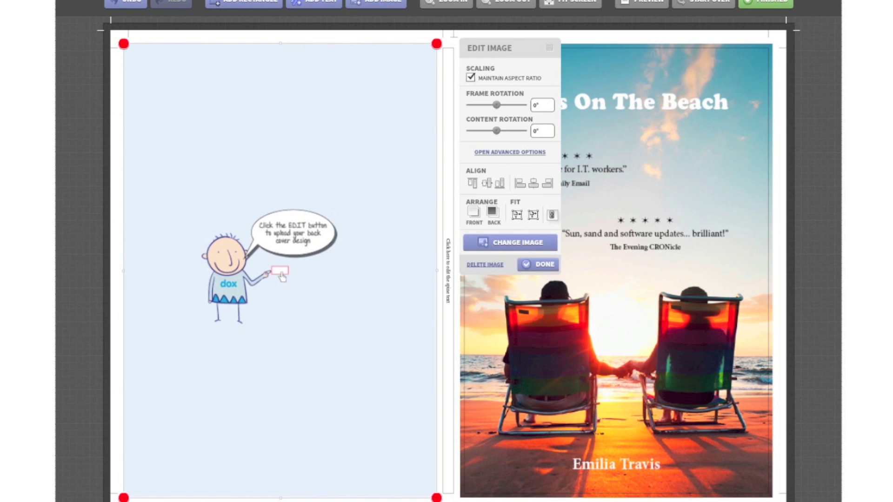
left_click(516, 241)
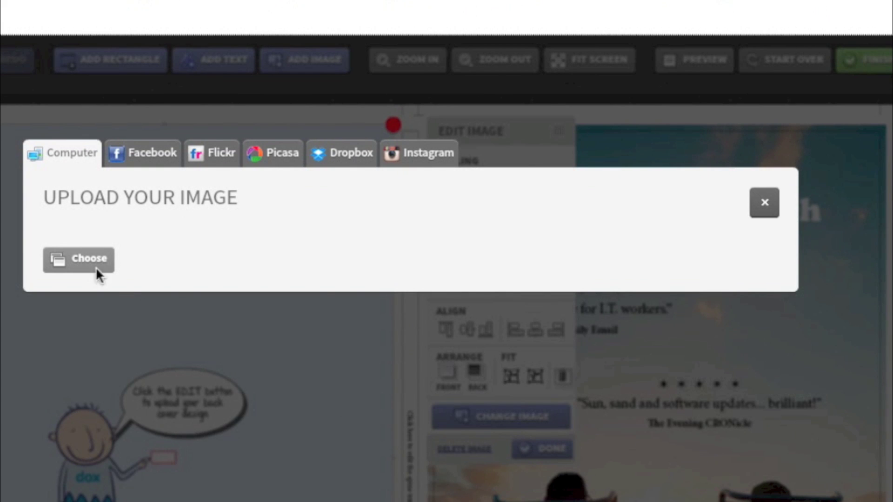
left_click(86, 261)
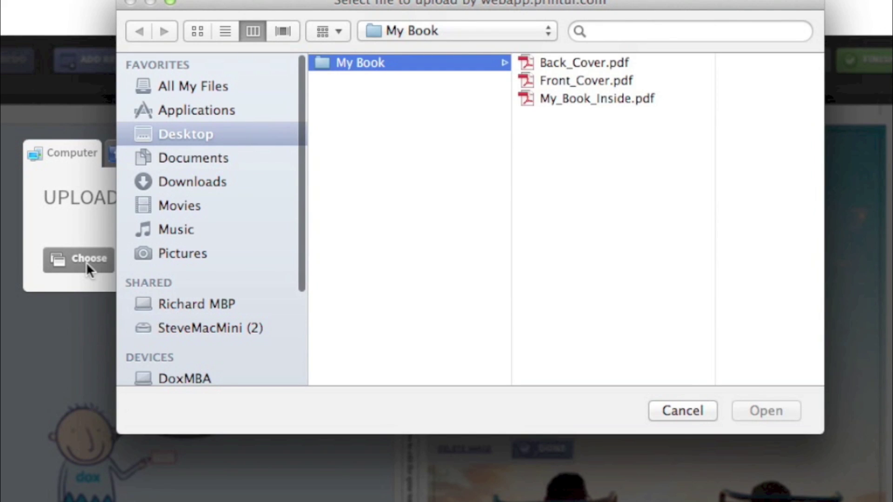
left_click(563, 61)
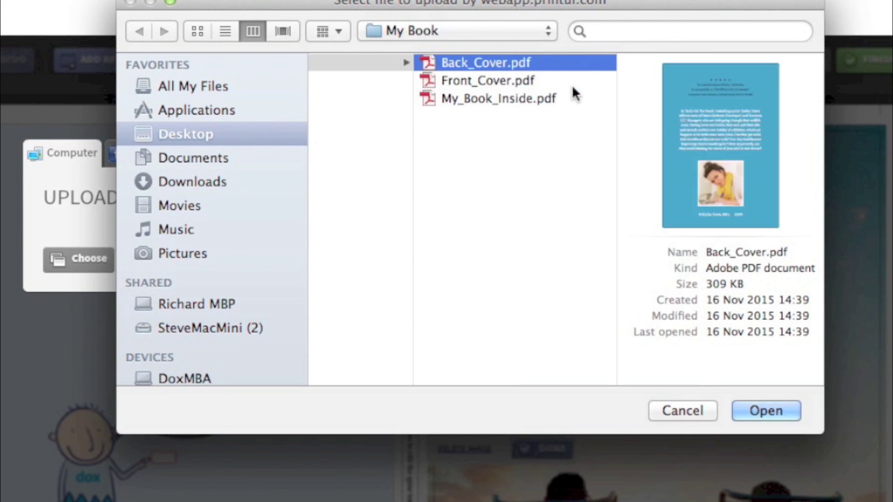
left_click(767, 411)
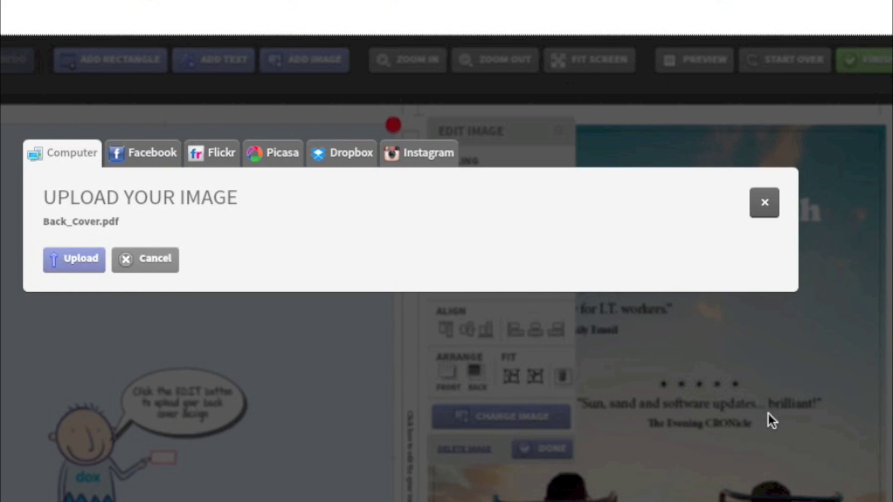
left_click(87, 265)
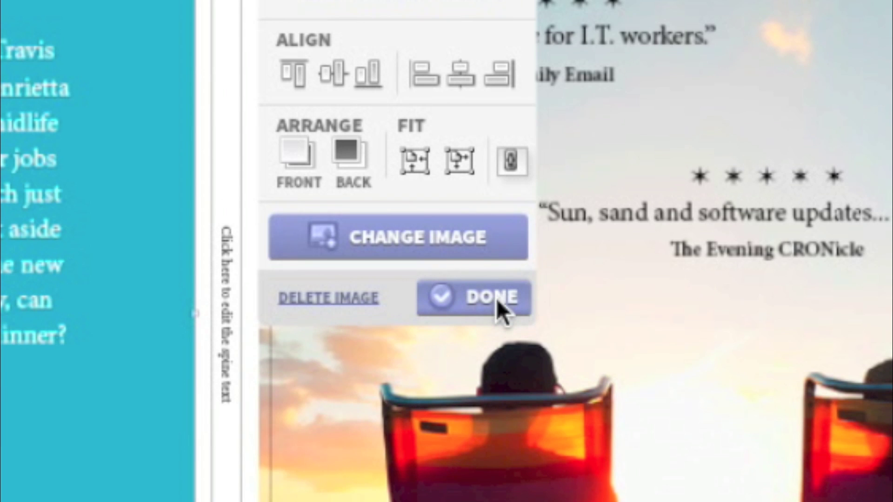
Enter 'Techs On The Beach' followed by the author's name as the spine text
left_click(496, 300)
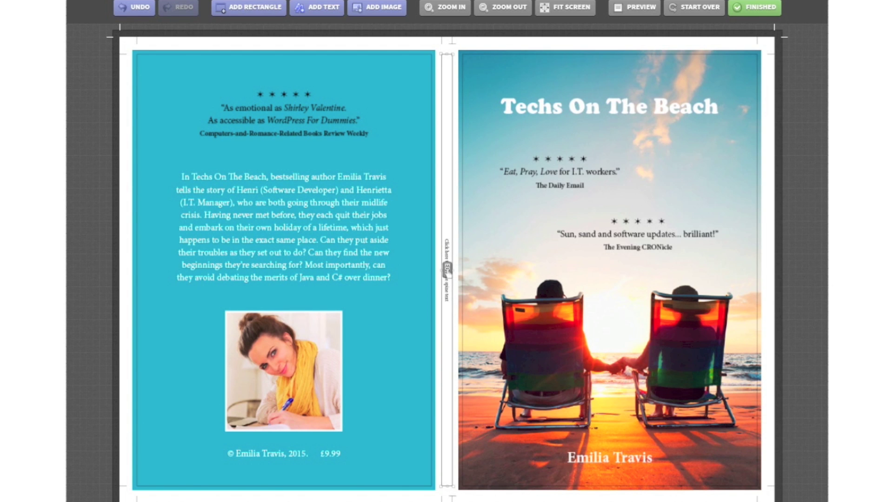
left_click(447, 269)
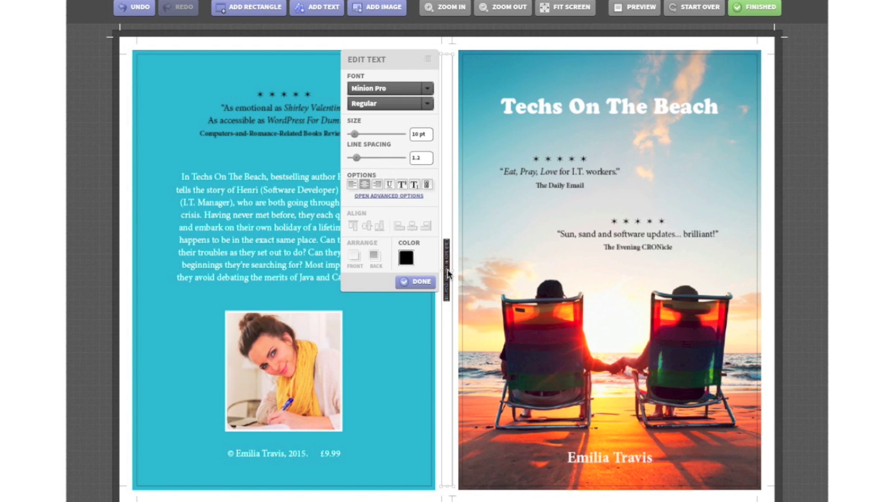
type("Tech")
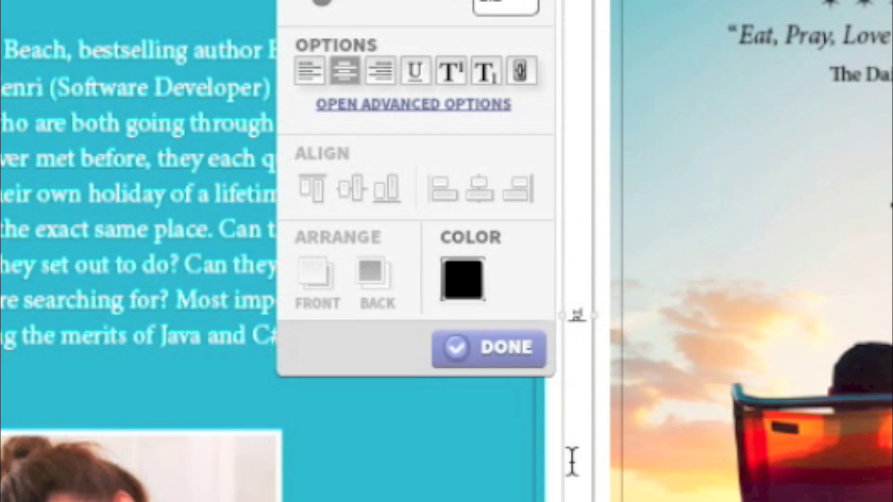
type("s On The Beach     ")
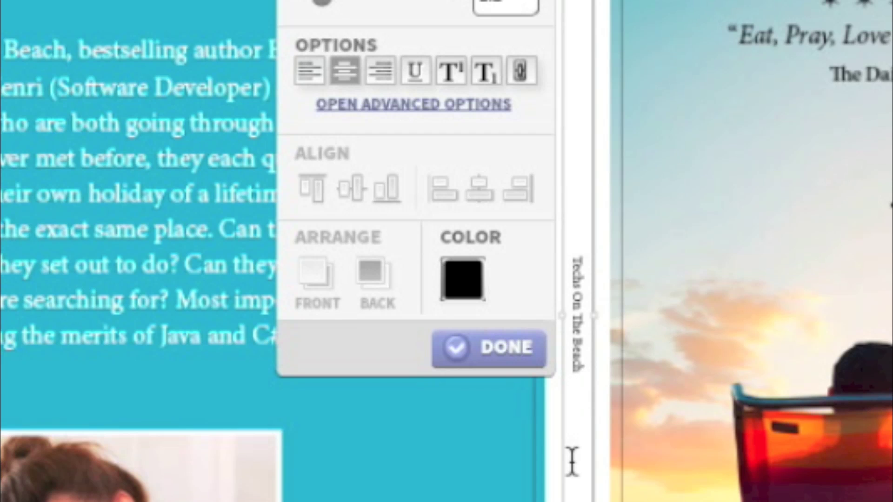
type("Emilia Travis")
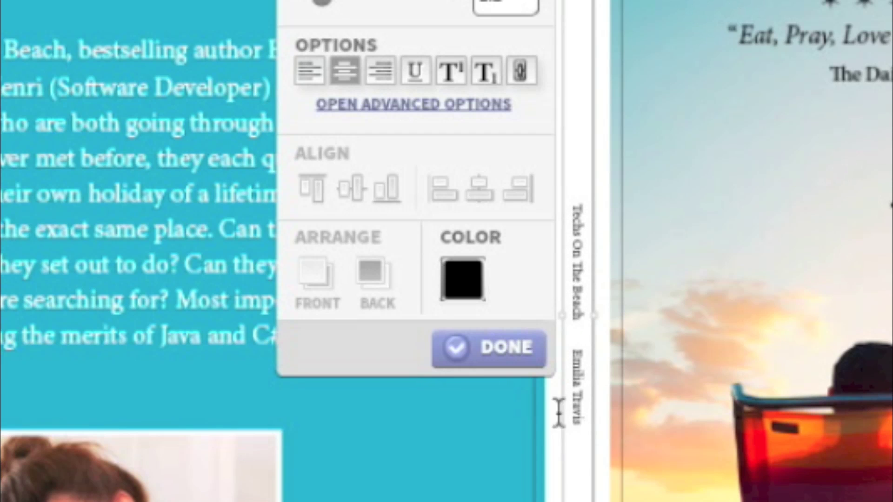
left_click(518, 357)
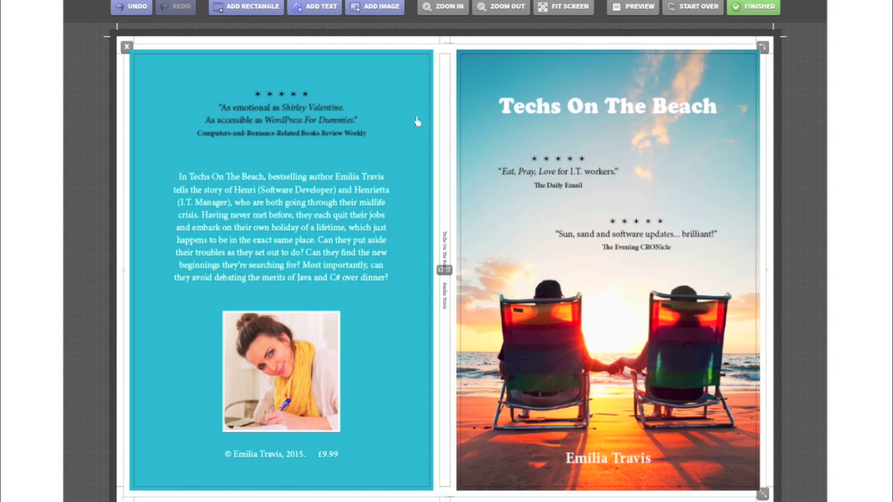
Add a rectangle with no outline stroke and a cyan fill
left_click(257, 9)
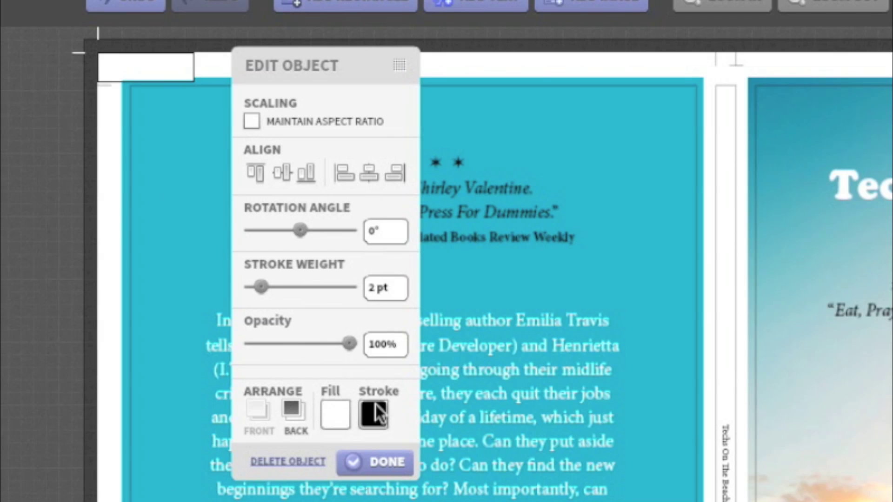
left_click(375, 413)
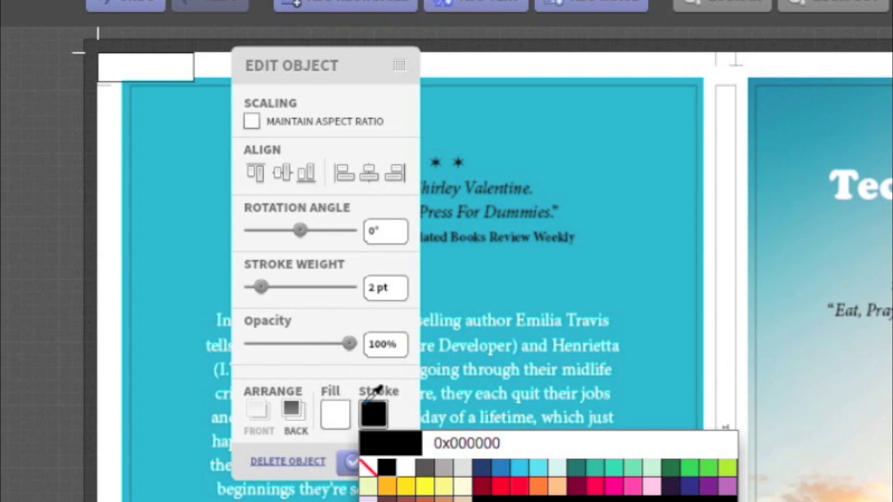
left_click(368, 466)
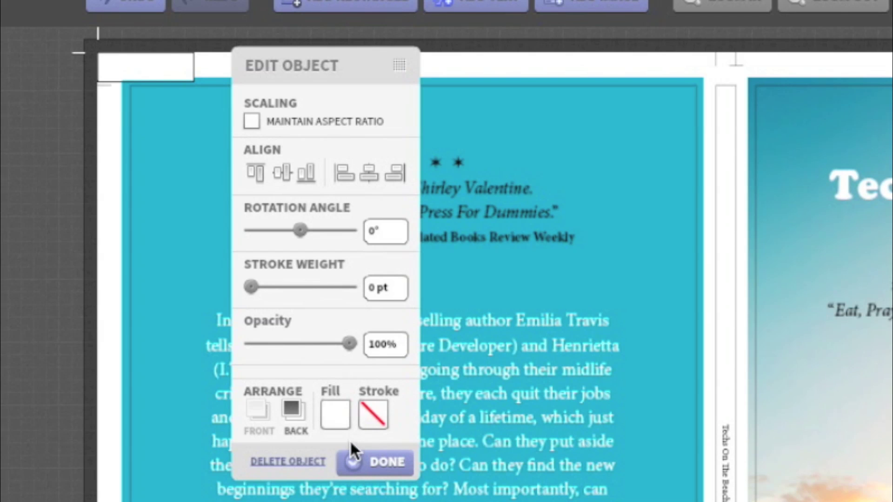
left_click(337, 412)
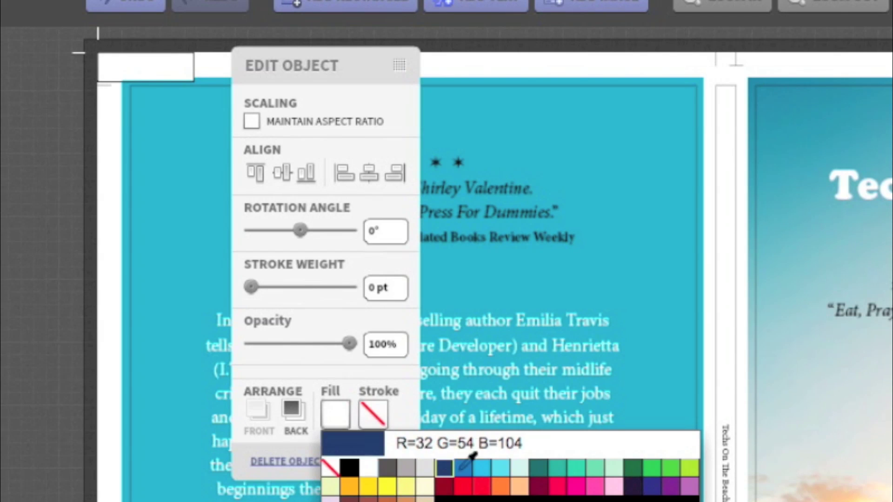
left_click(483, 468)
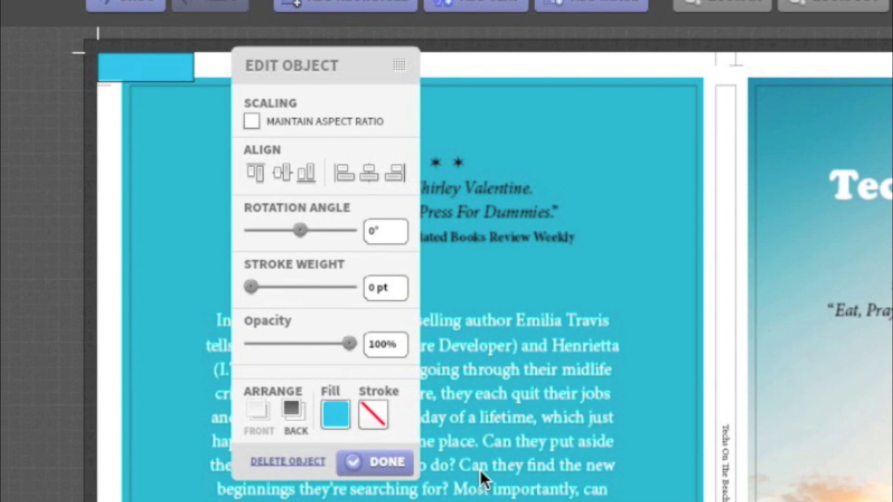
left_click(387, 463)
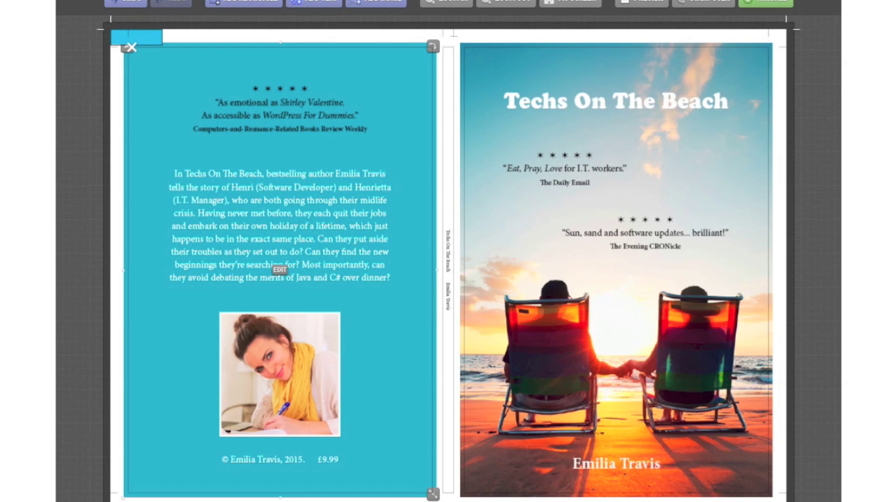
Drag the cyan rectangle so it covers the full height of the spine
mouse_move(139, 41)
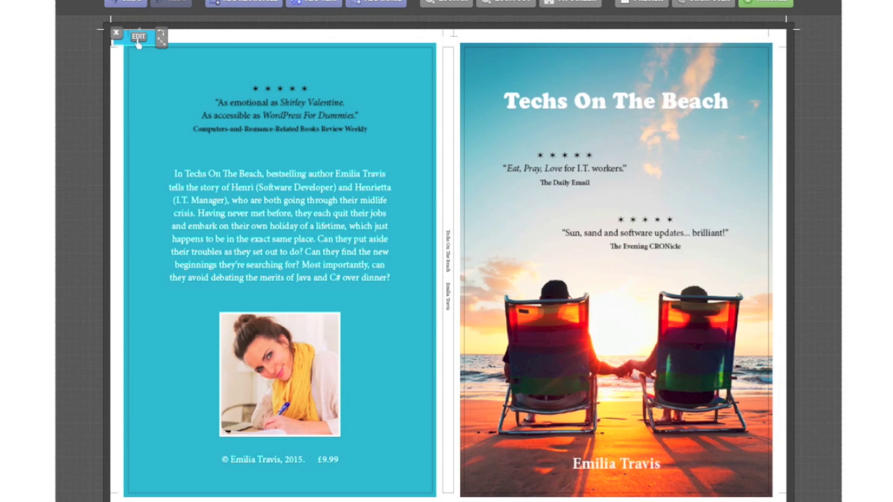
mouse_move(463, 61)
left_click_drag(463, 60, 452, 495)
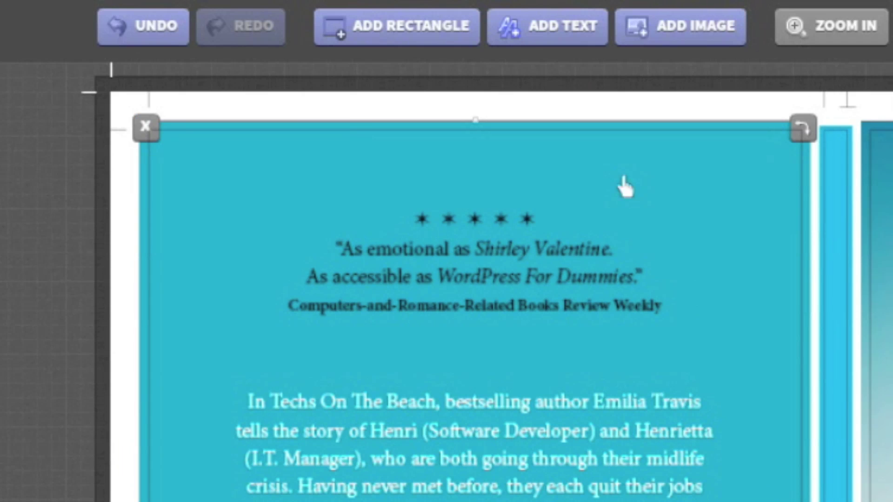
Add a text box reading 'Techs On The Beach' plus the author's name, and select it
left_click(560, 37)
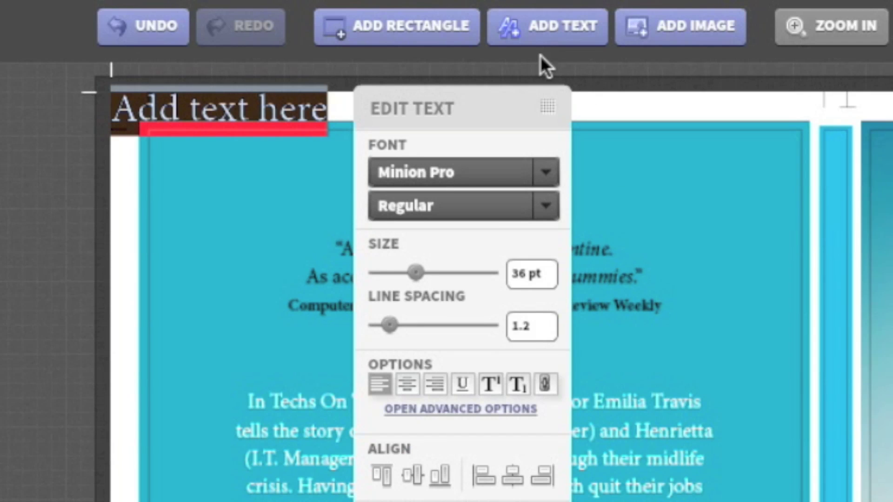
left_click_drag(466, 98, 503, 223)
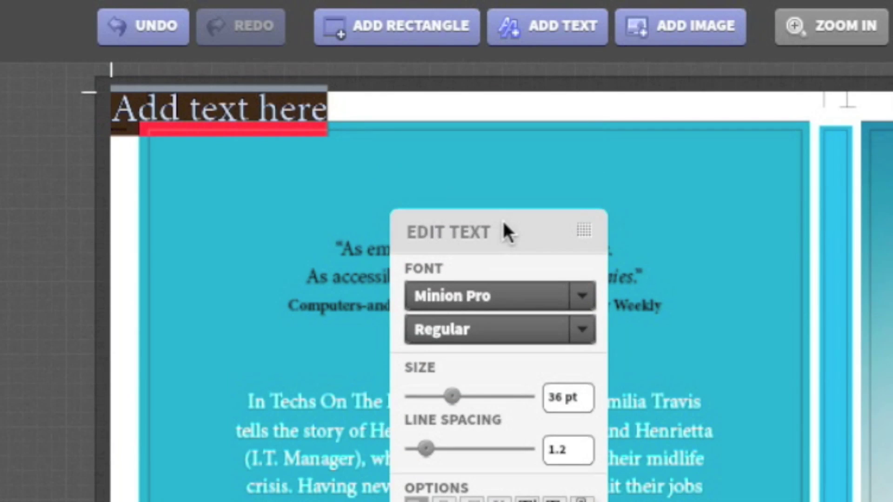
type("Techs")
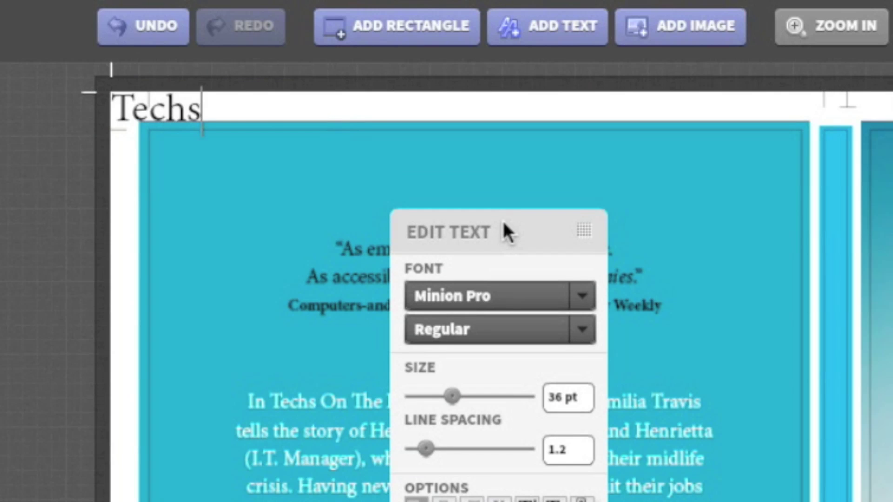
type(" On The B")
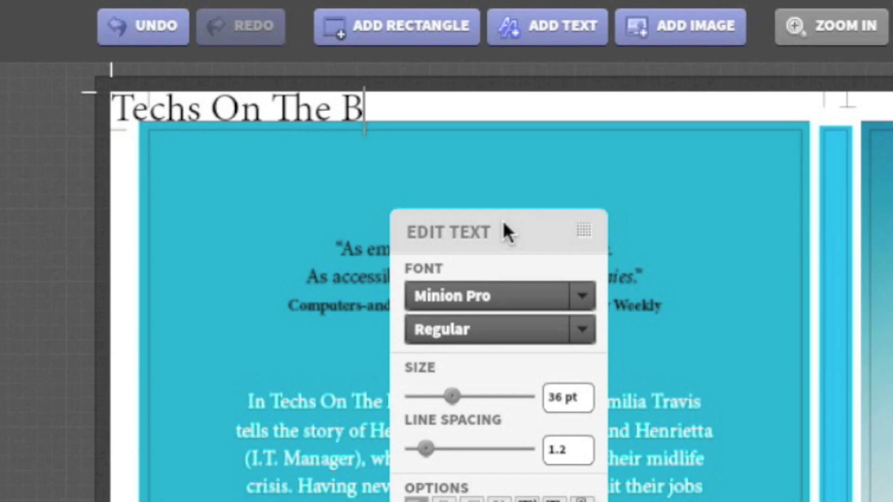
type("each     ")
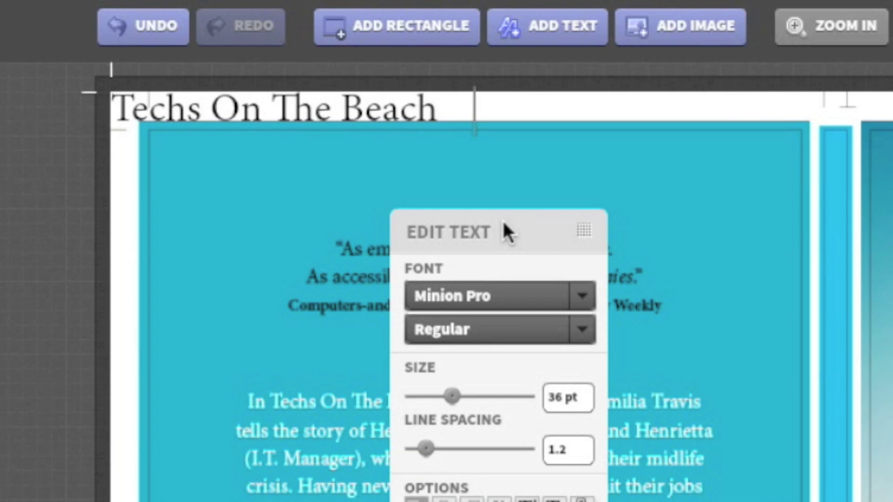
type("Emilia Travis")
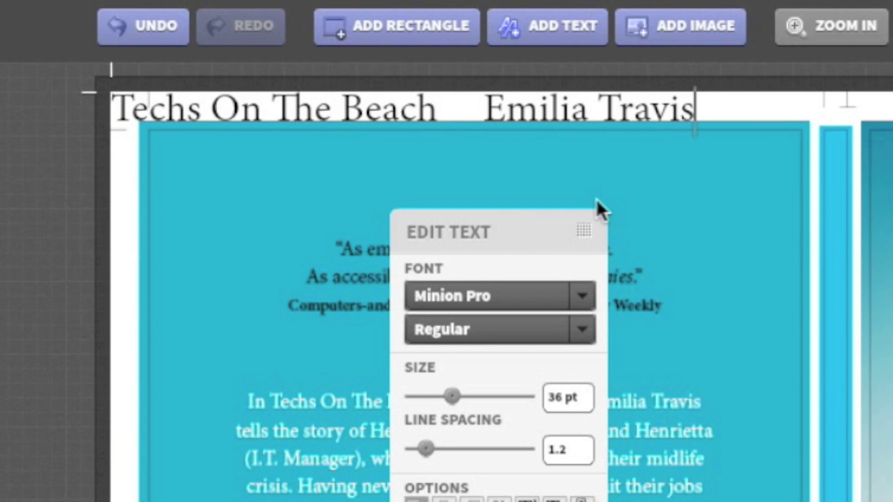
left_click_drag(695, 112, 112, 111)
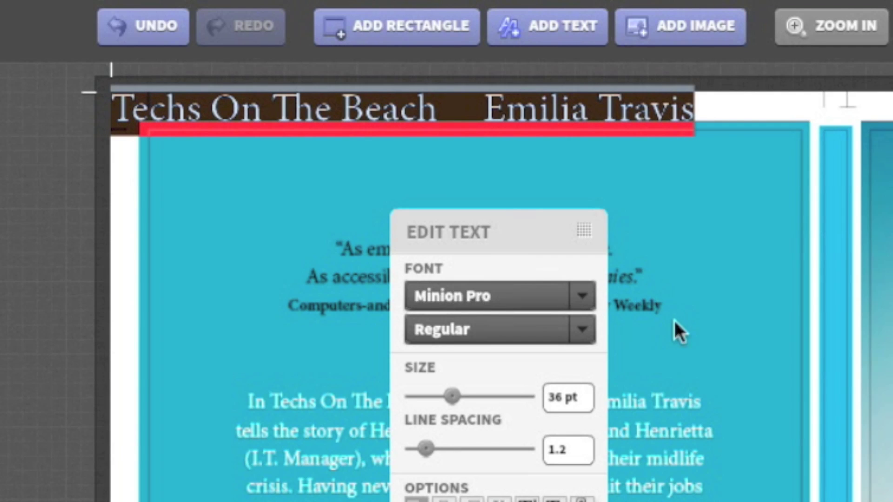
Set the selected heading text to Georgia font in Bold style
left_click(573, 300)
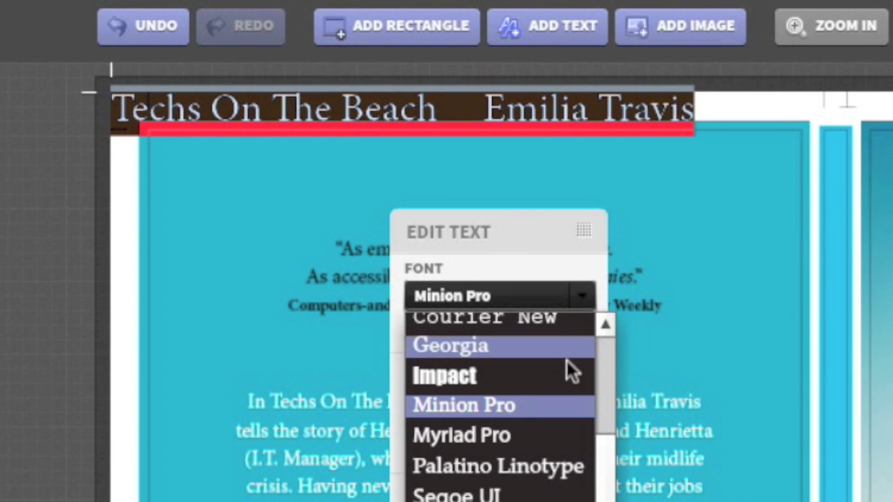
left_click_drag(604, 464, 602, 499)
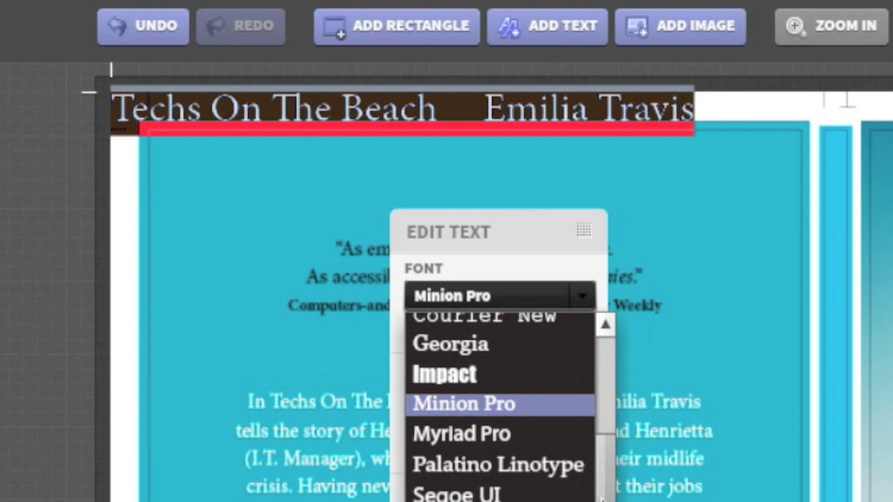
left_click(491, 350)
left_click(499, 332)
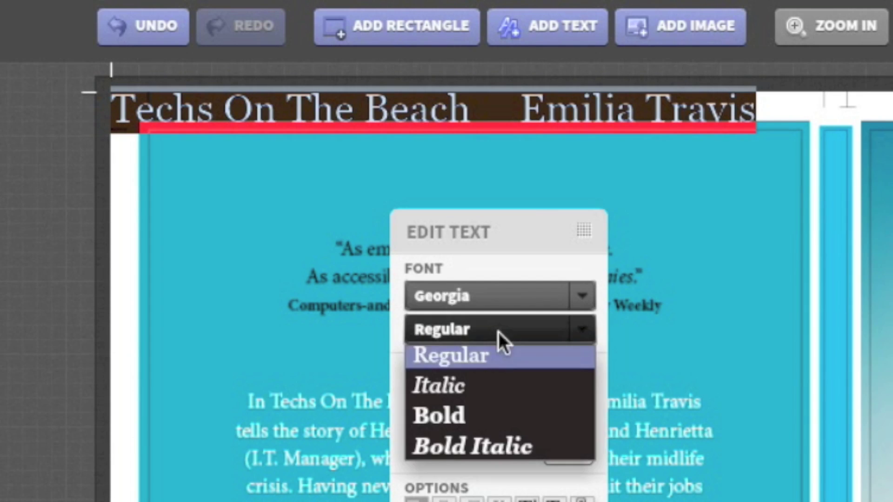
left_click(493, 411)
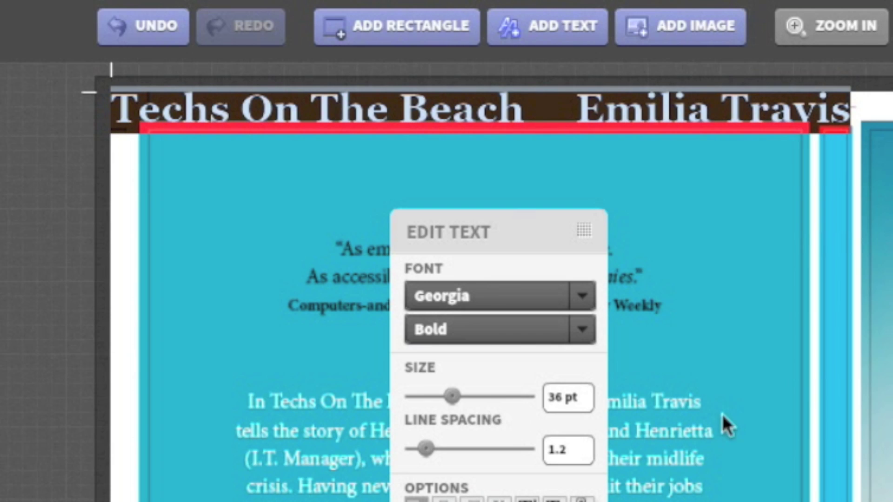
scroll(784, 413, "down", 5)
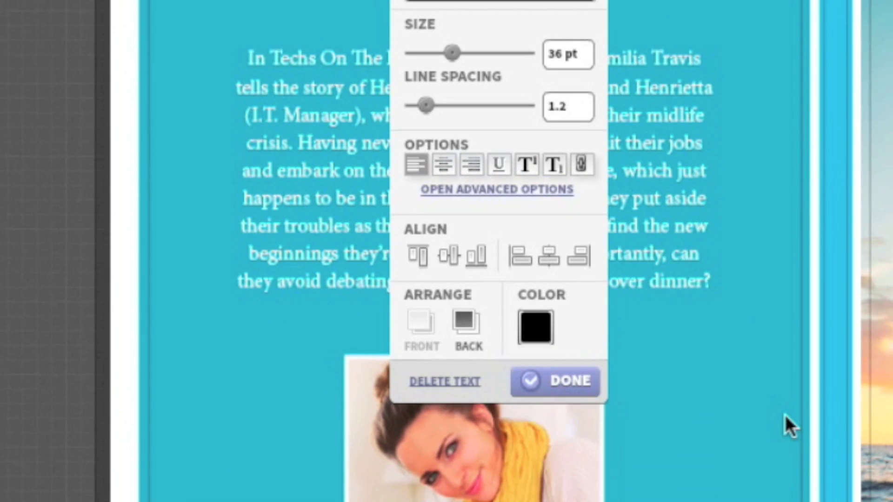
Rotate the title and author heading to vertical and move it onto the spine
left_click(582, 379)
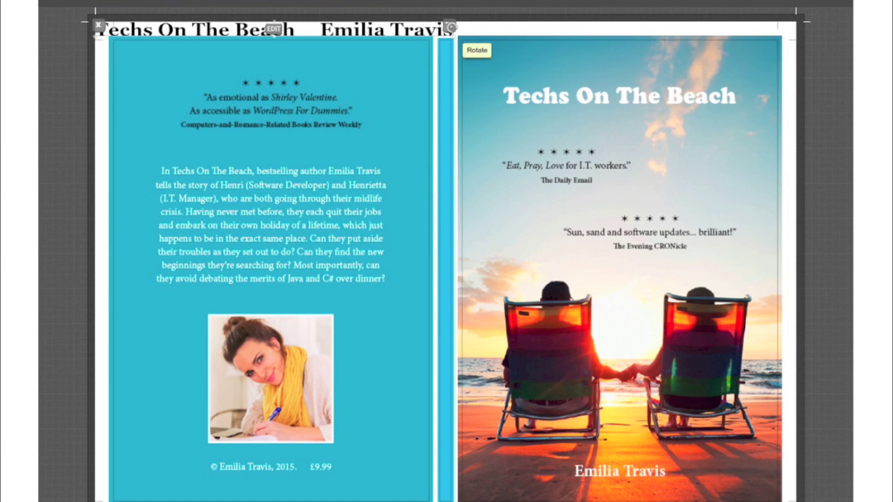
left_click_drag(449, 27, 280, 210)
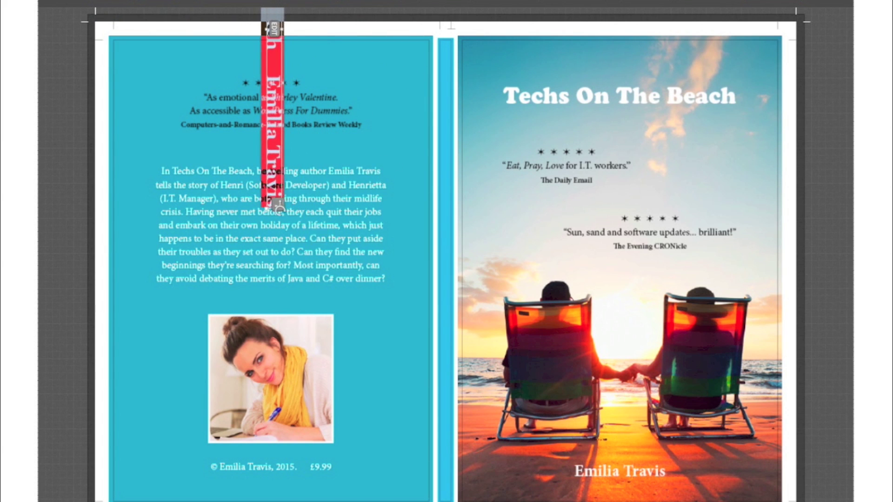
left_click_drag(275, 63, 447, 304)
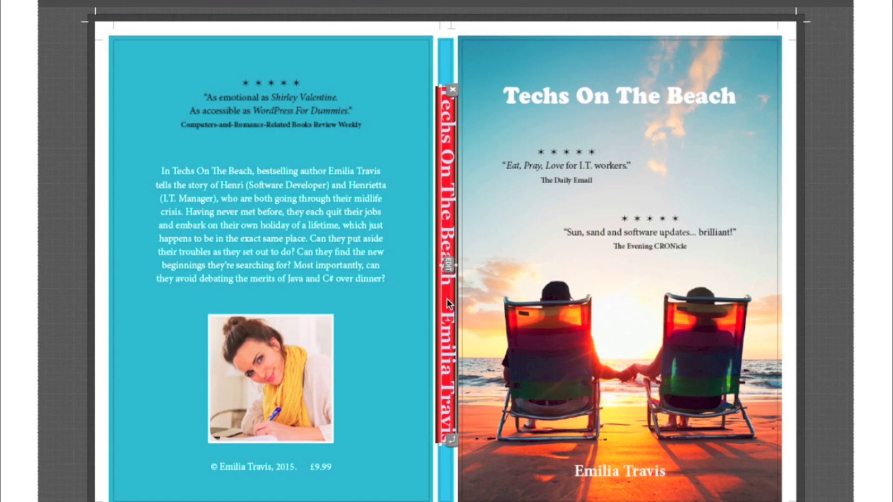
Shrink the spine text to 17 pt and slide it further down the spine
left_click(449, 268)
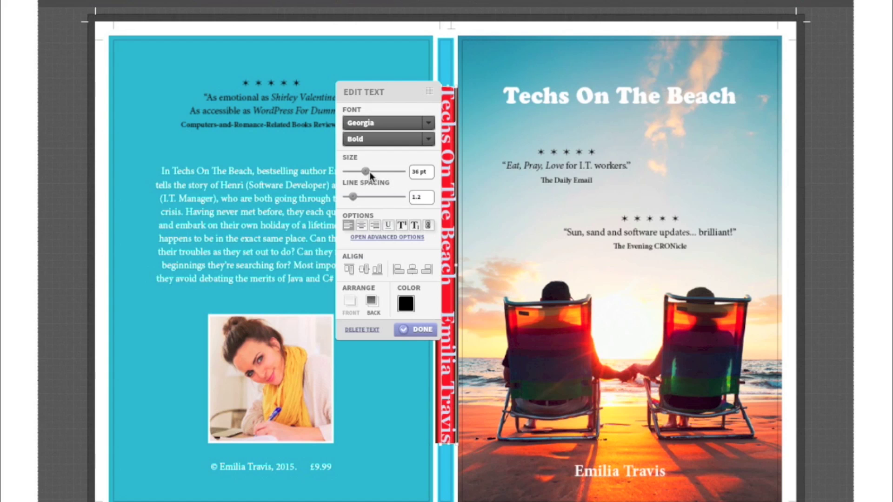
left_click_drag(368, 172, 357, 174)
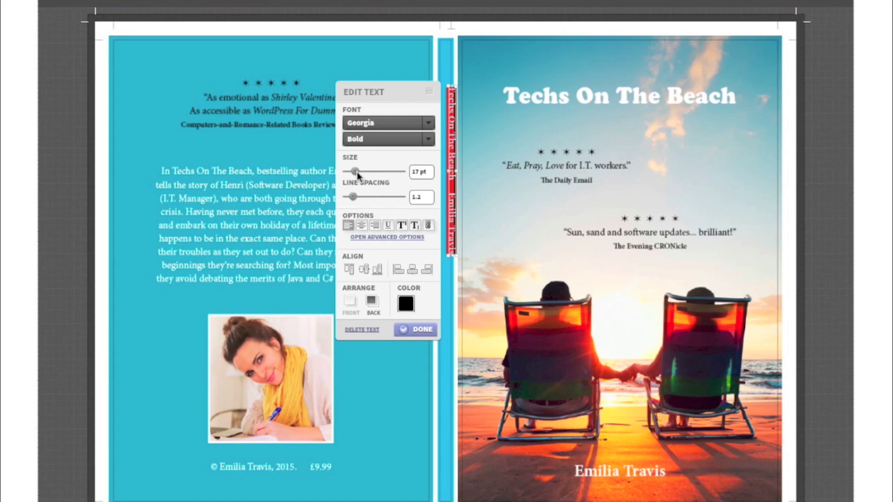
left_click(410, 327)
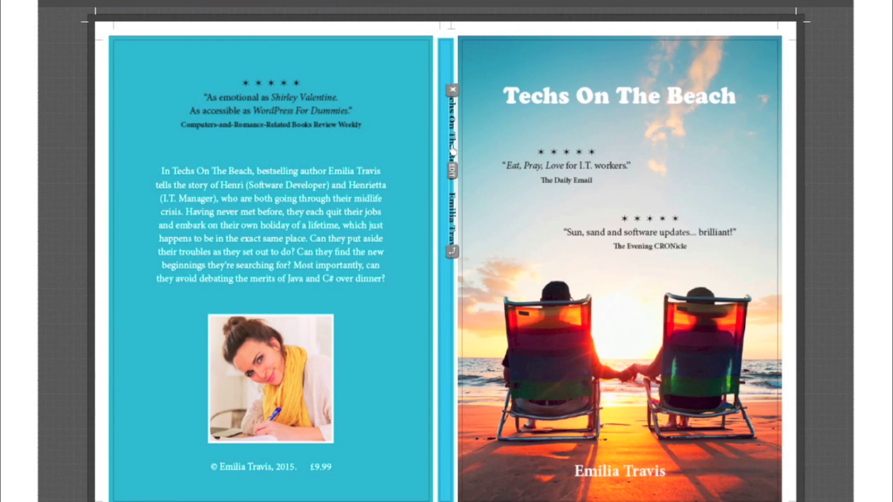
left_click_drag(453, 152, 446, 260)
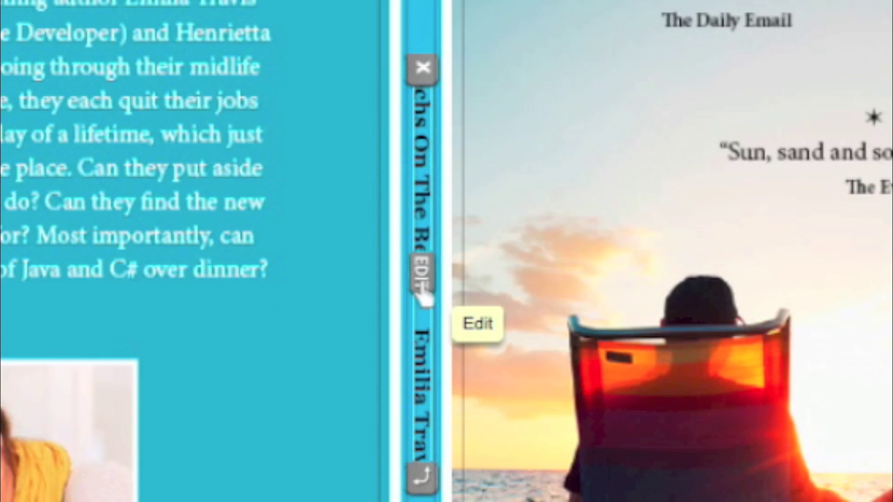
Change the spine title and author text colour to the white Paper swatch
left_click(421, 290)
left_click(423, 291)
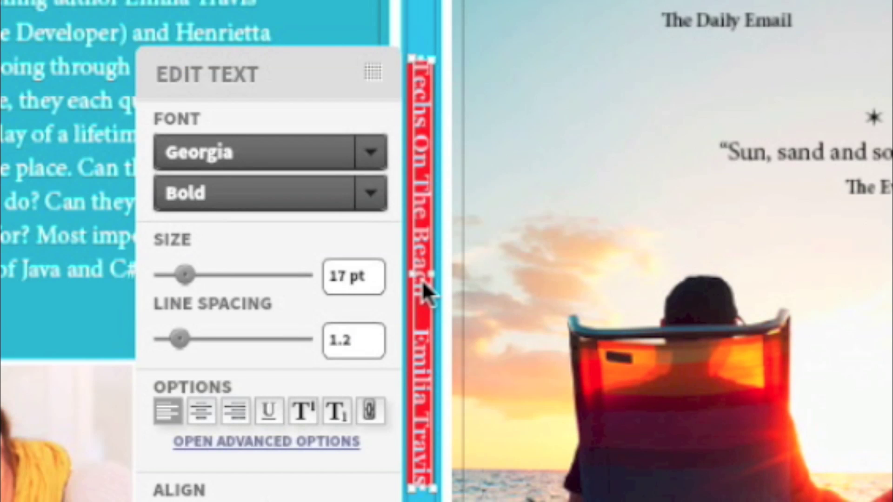
scroll(400, 282, "down", 3)
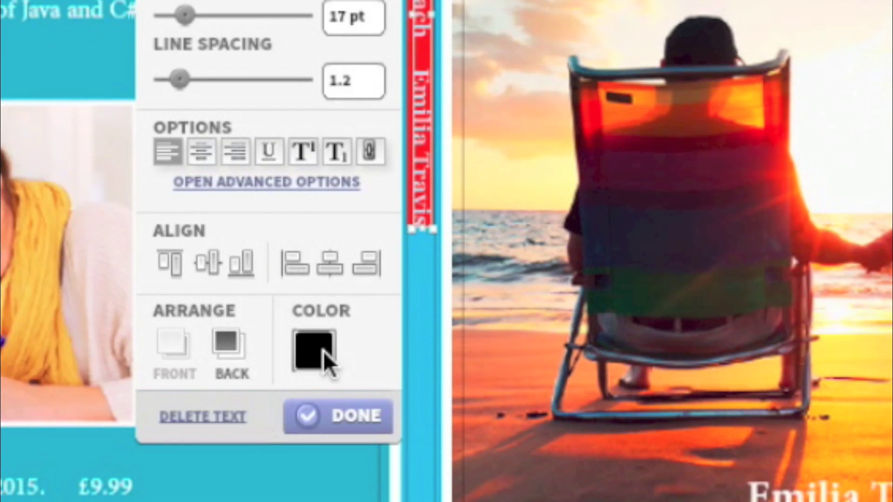
left_click(321, 353)
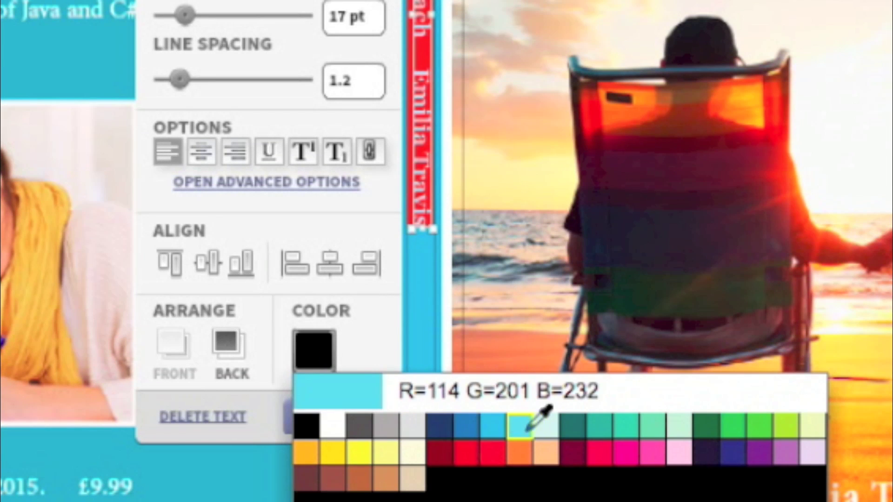
left_click(329, 431)
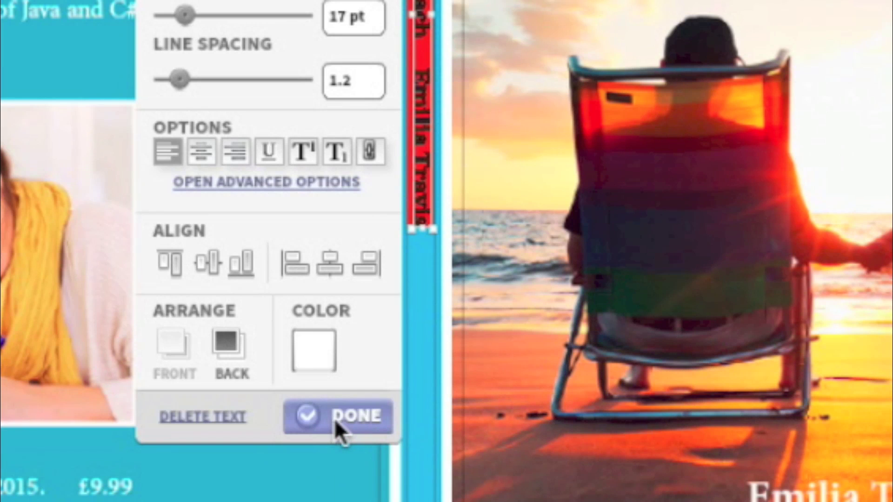
left_click(334, 419)
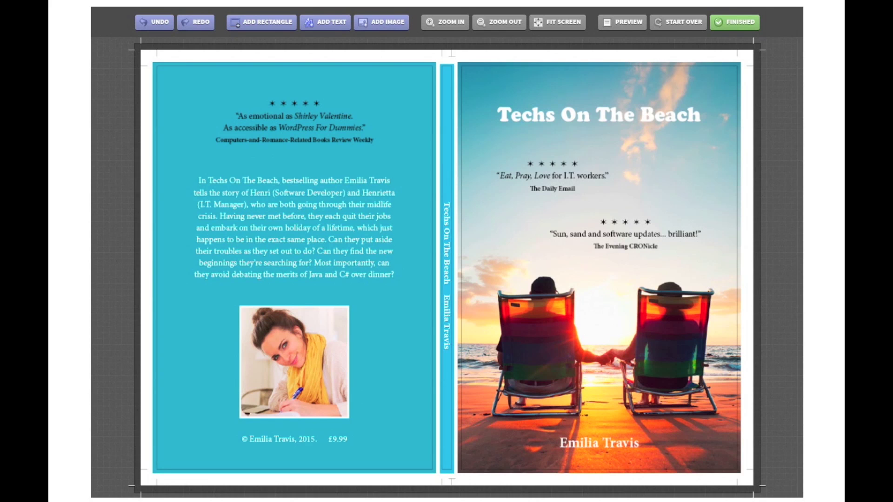
Mark the cover design as finished and confirm it, returning to the Hardback Book page
left_click(743, 29)
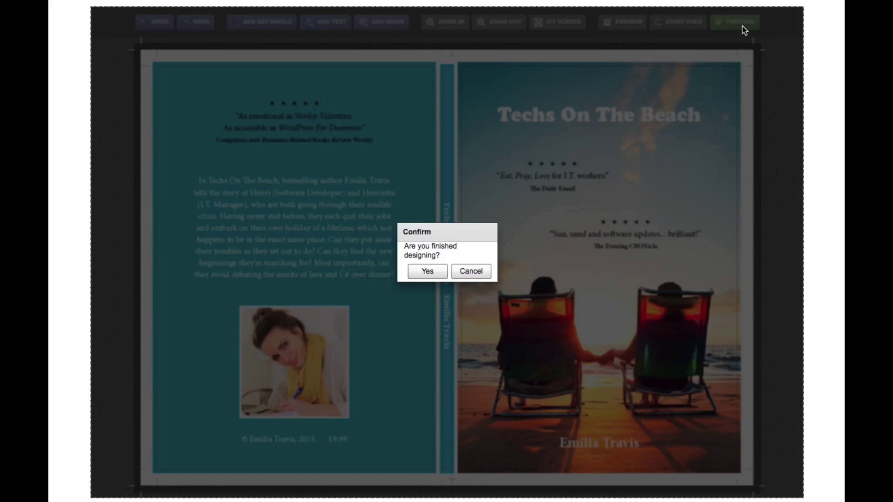
left_click(426, 271)
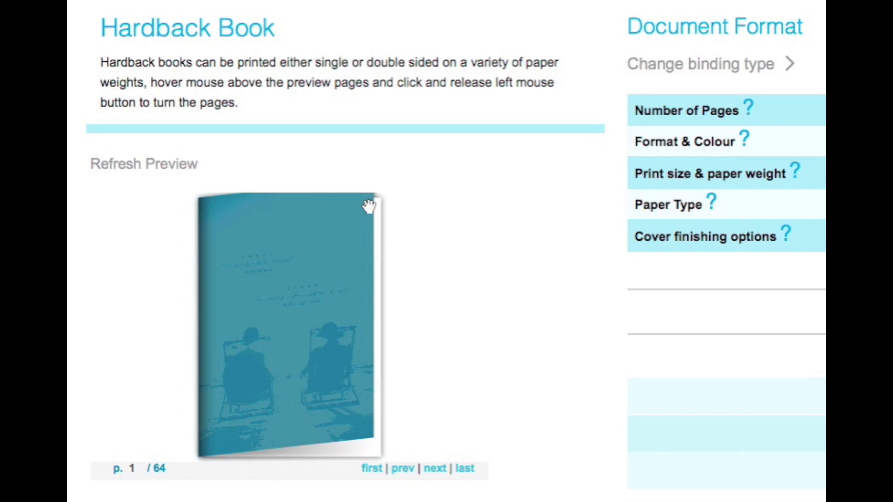
Page through the 64-page preview to the back cover, then scroll down to the Cover Designer section
left_click_drag(369, 206, 90, 244)
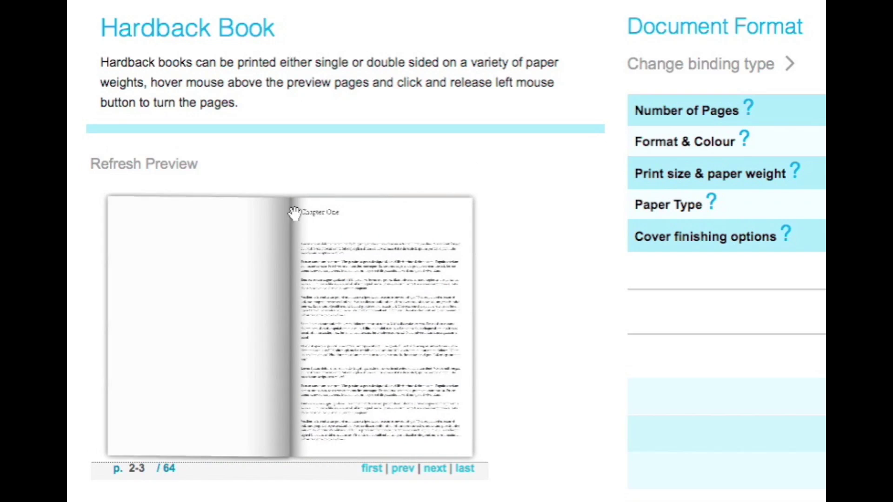
left_click(465, 470)
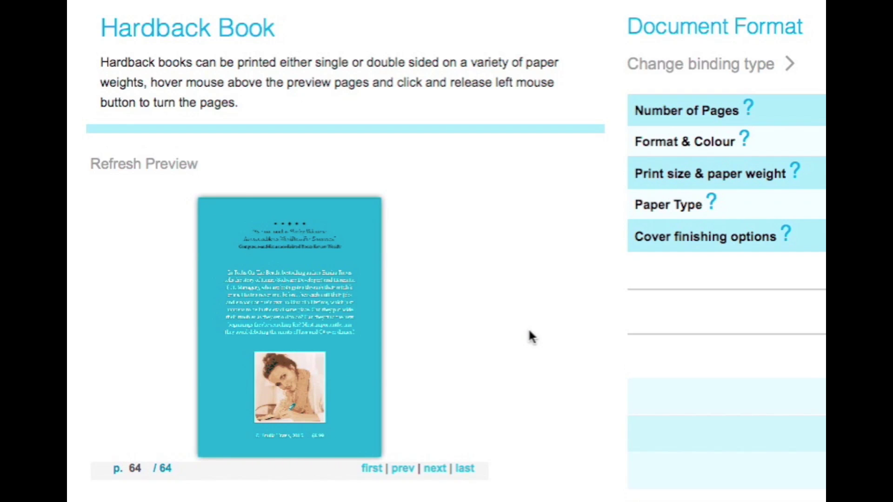
scroll(528, 328, "down", 5)
scroll(529, 280, "down", 10)
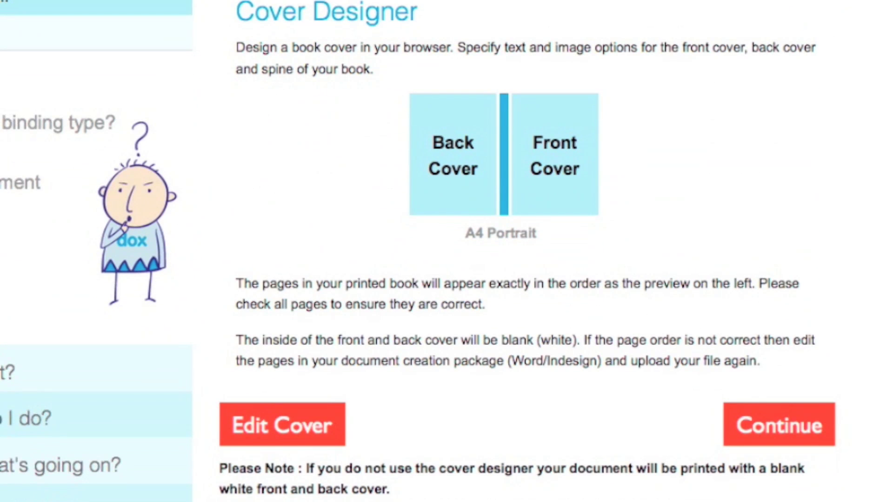